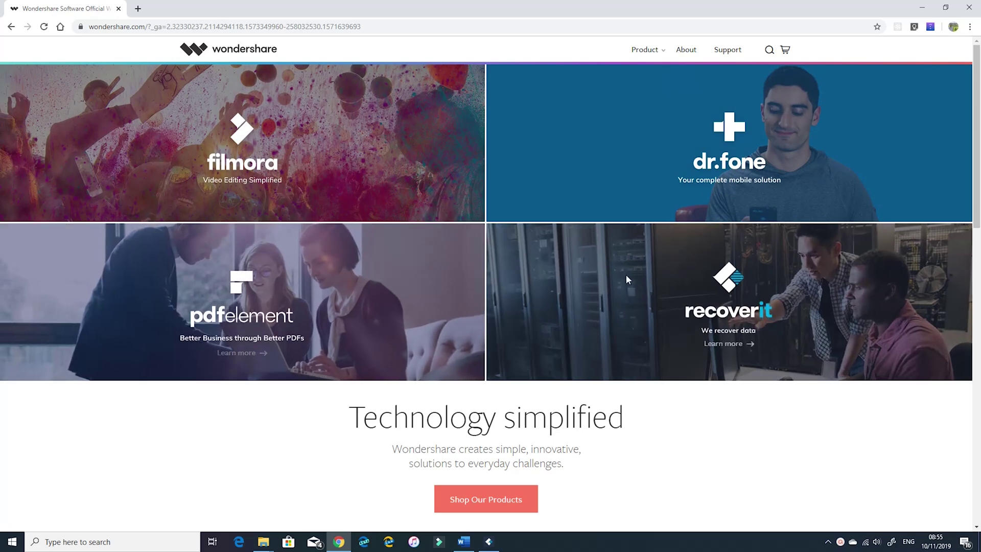
- Open the Recoverit Windows data recovery page and scroll down to the Supported Filetypes cards
click(732, 287)
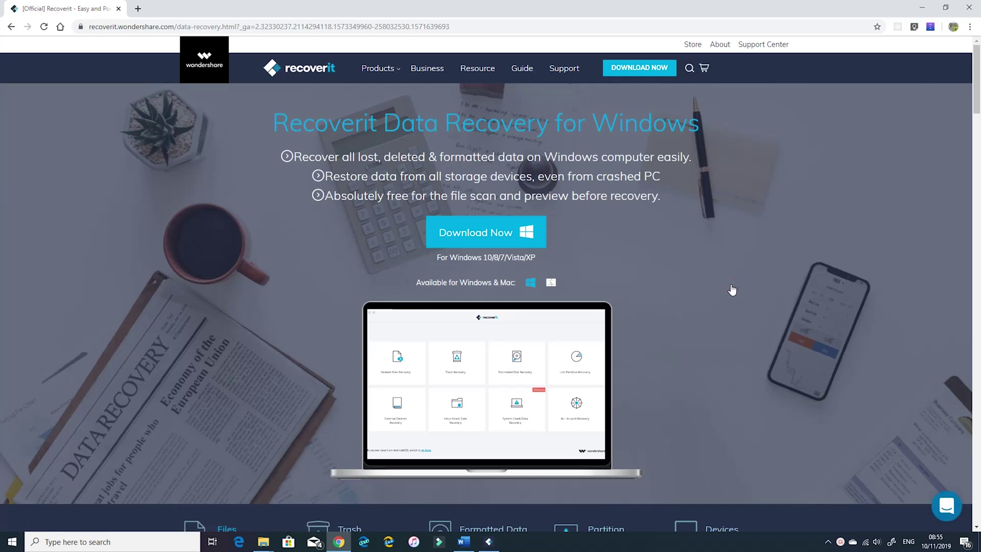
scroll(732, 289, down, 5)
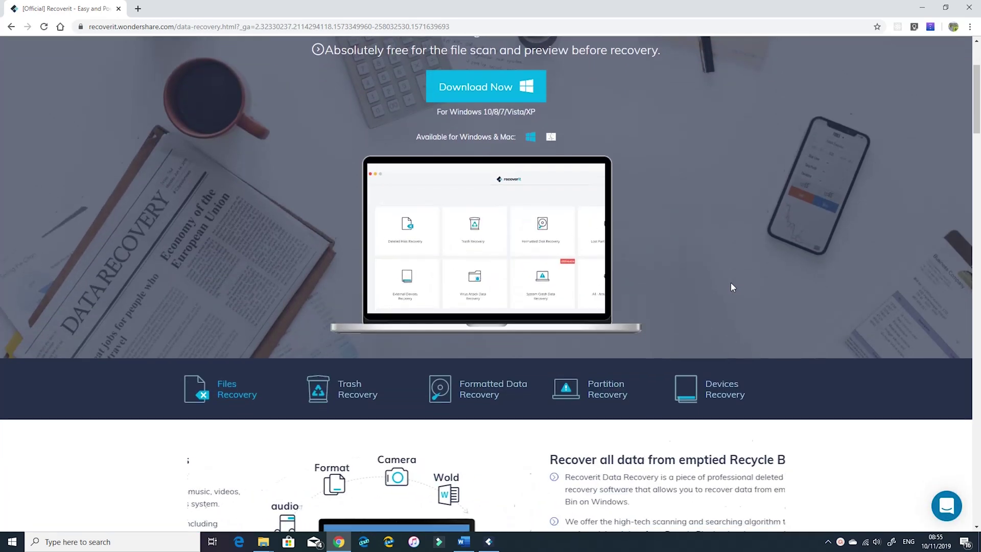
scroll(731, 286, down, 5)
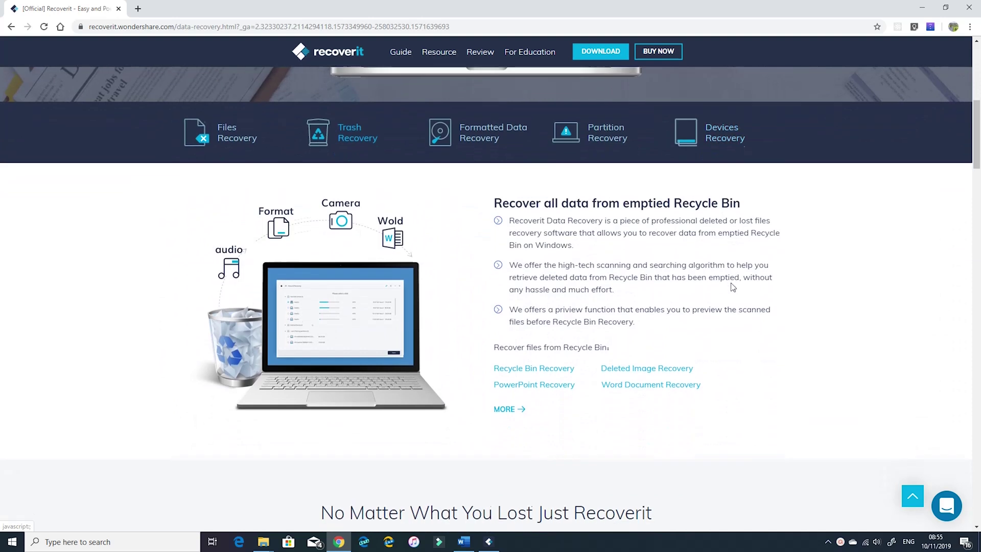
scroll(732, 287, down, 5)
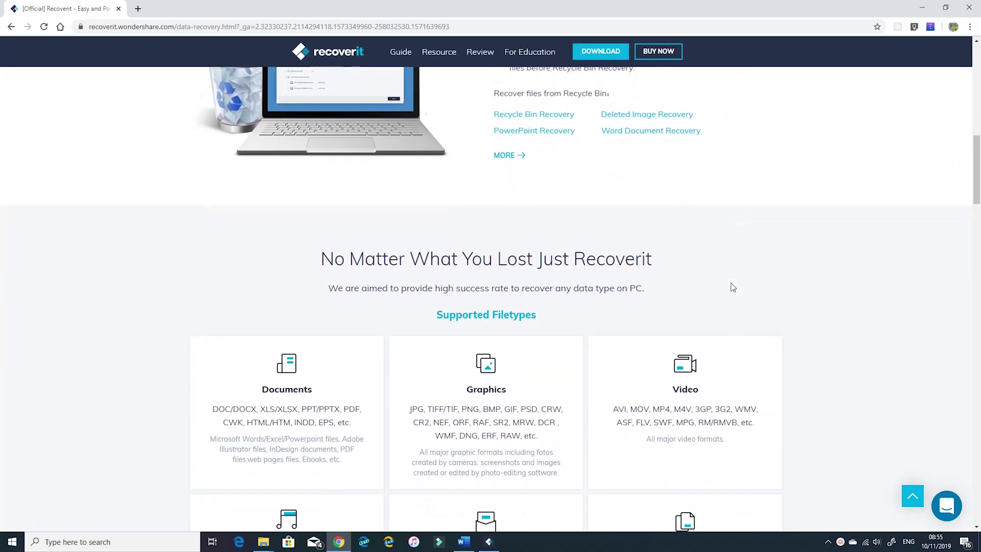
scroll(732, 288, down, 5)
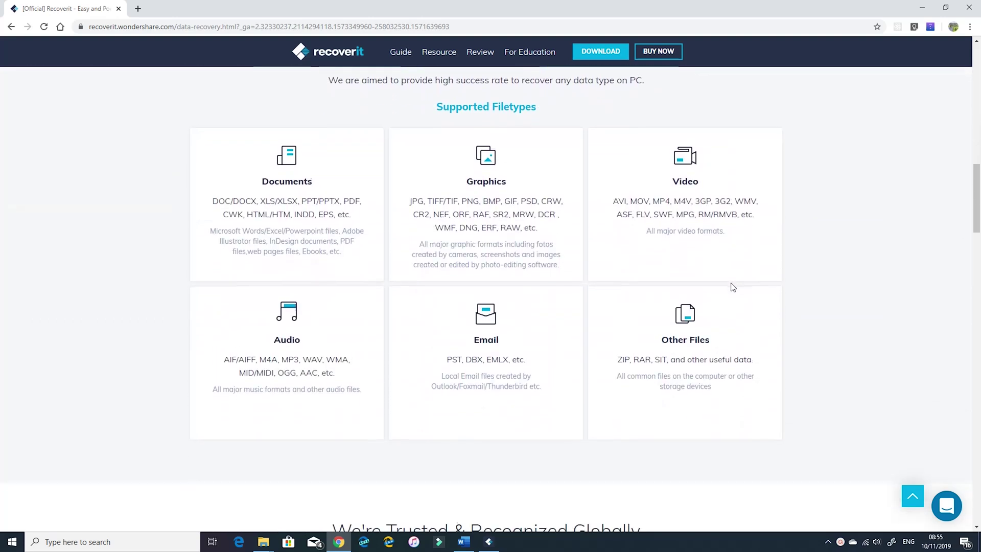
scroll(732, 287, down, 4)
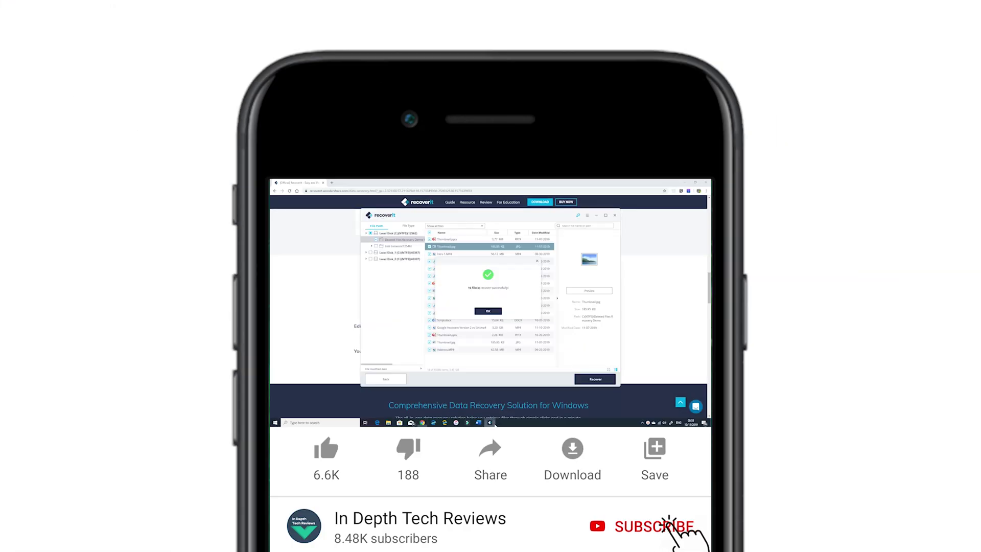
- Close the recovery success message with OK
click(496, 313)
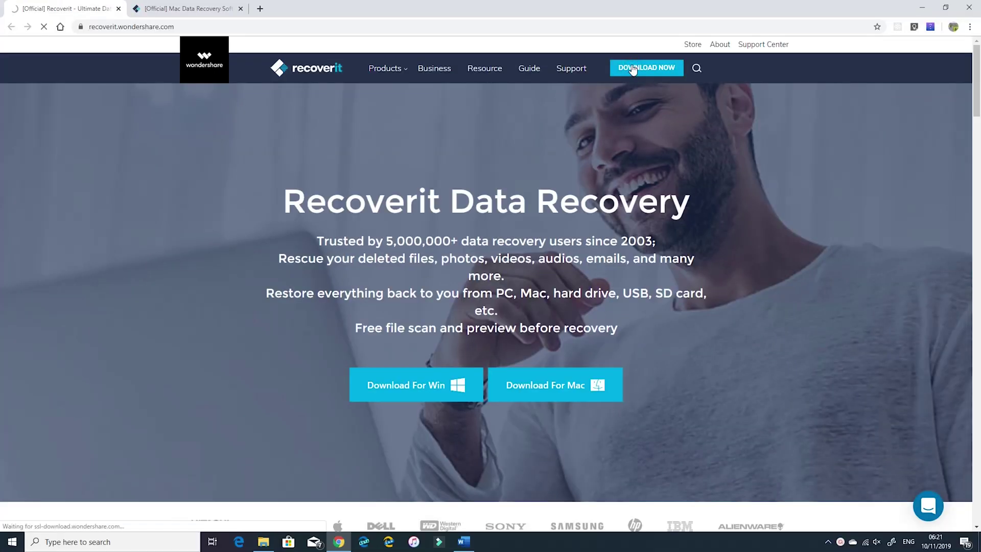
- Keep the downloaded Recoverit setup file, run it to install Recoverit, then start it
click(186, 522)
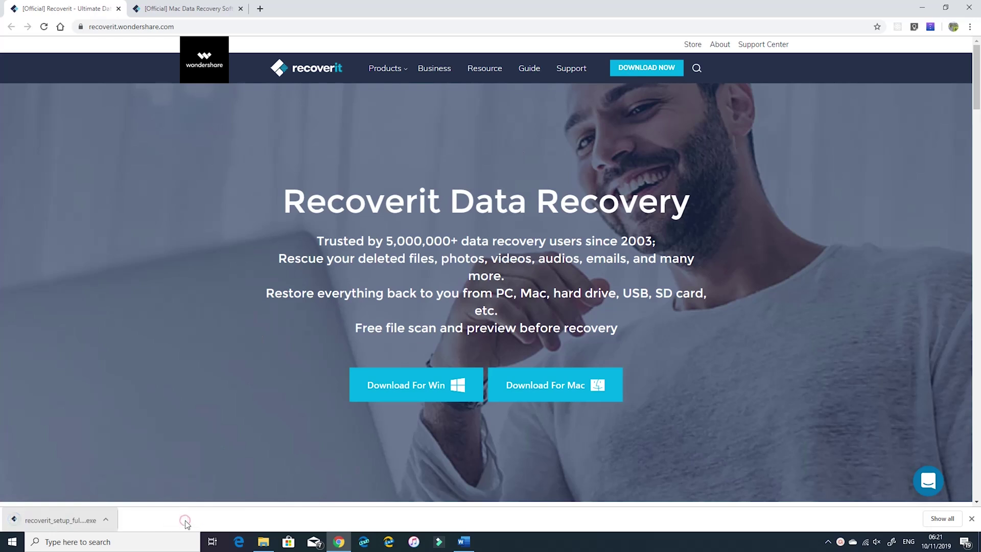
click(78, 525)
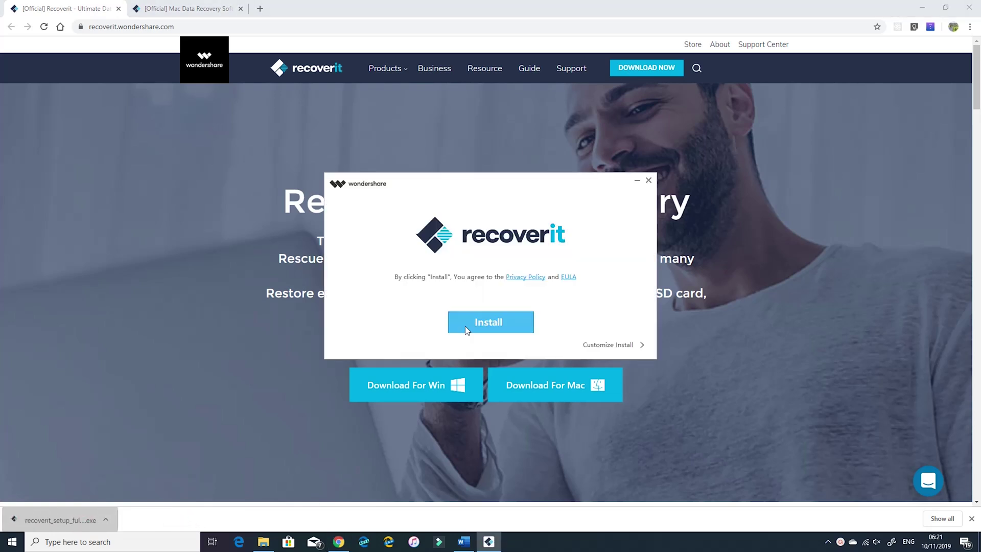
click(467, 327)
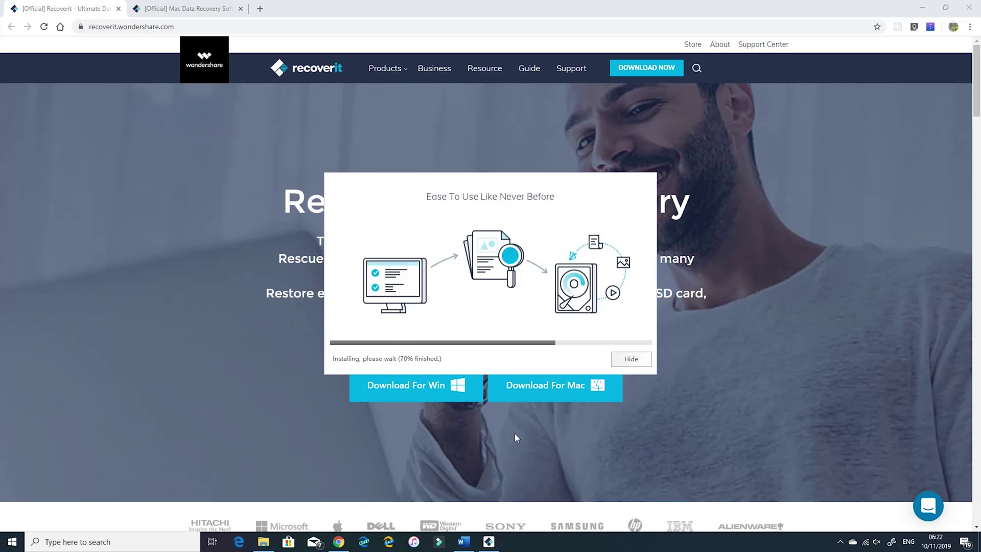
click(509, 296)
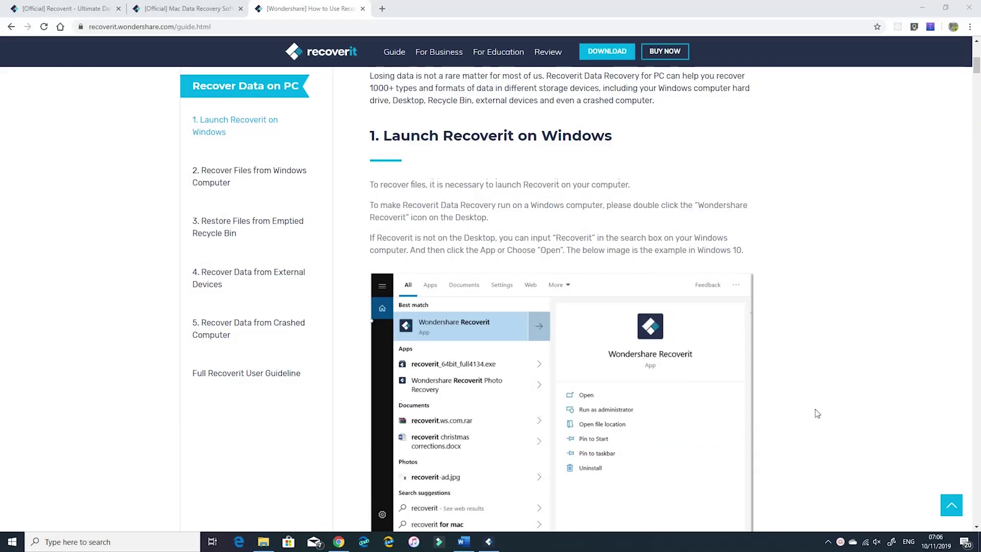
scroll(817, 413, down, 5)
scroll(818, 414, down, 7)
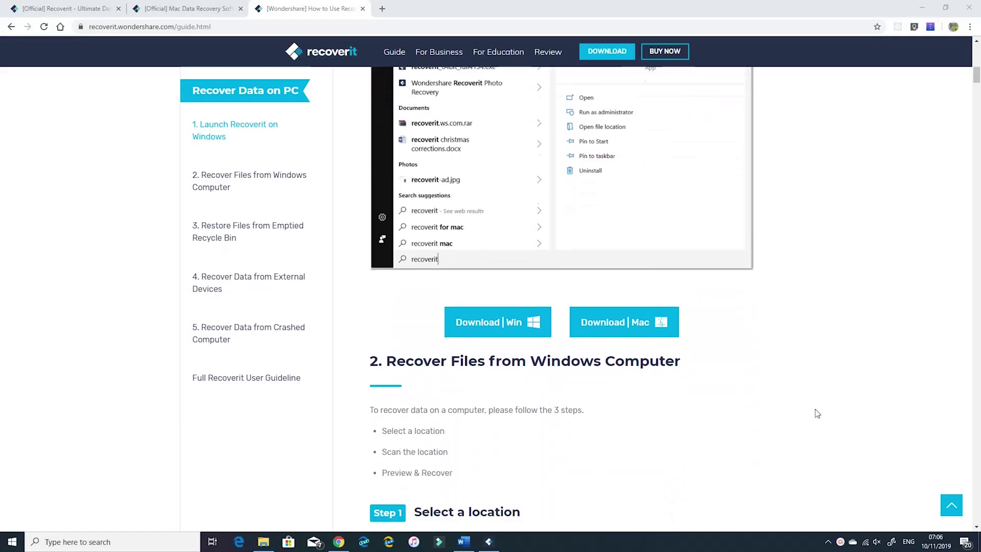
scroll(818, 413, down, 6)
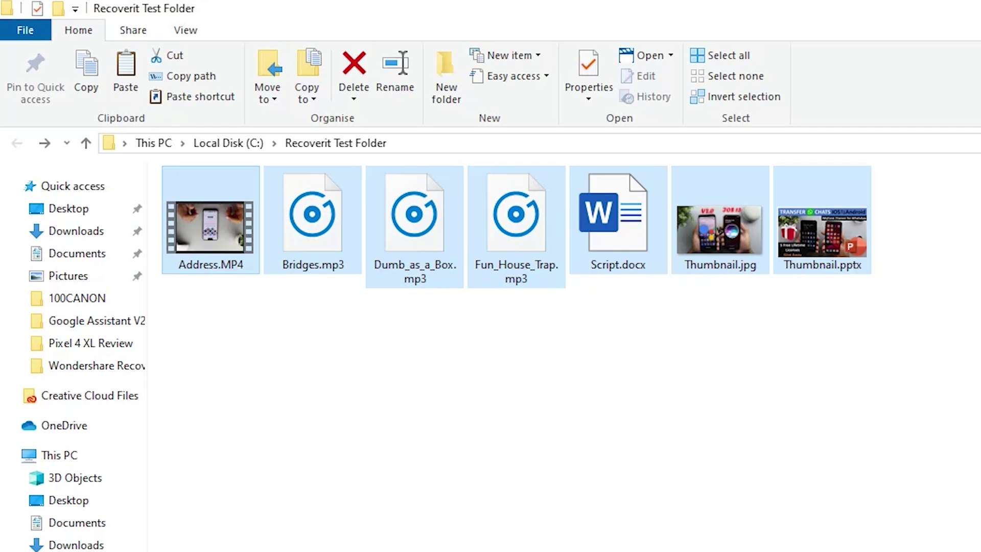
- Permanently delete all seven selected files in Recoverit Test Folder with Shift+Delete
click(441, 143)
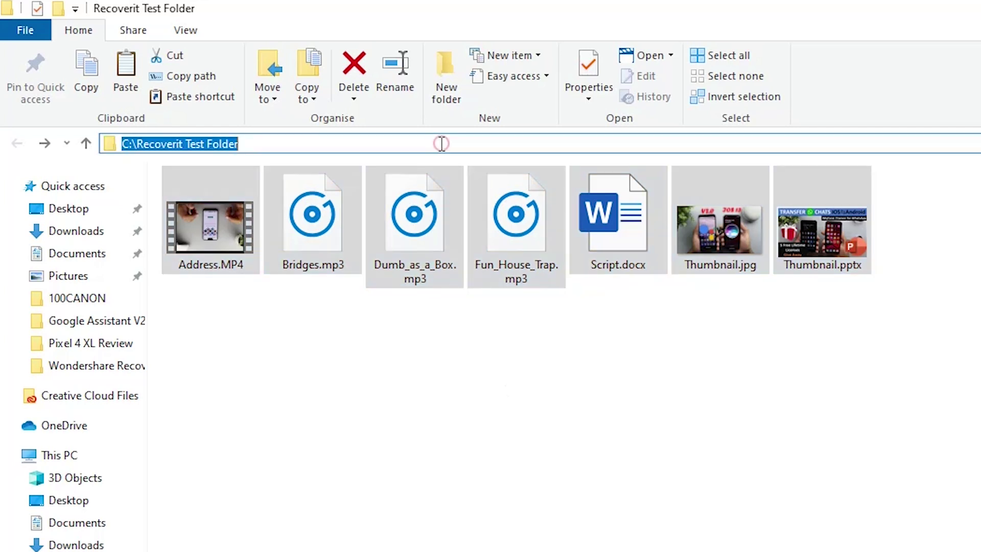
key(Escape)
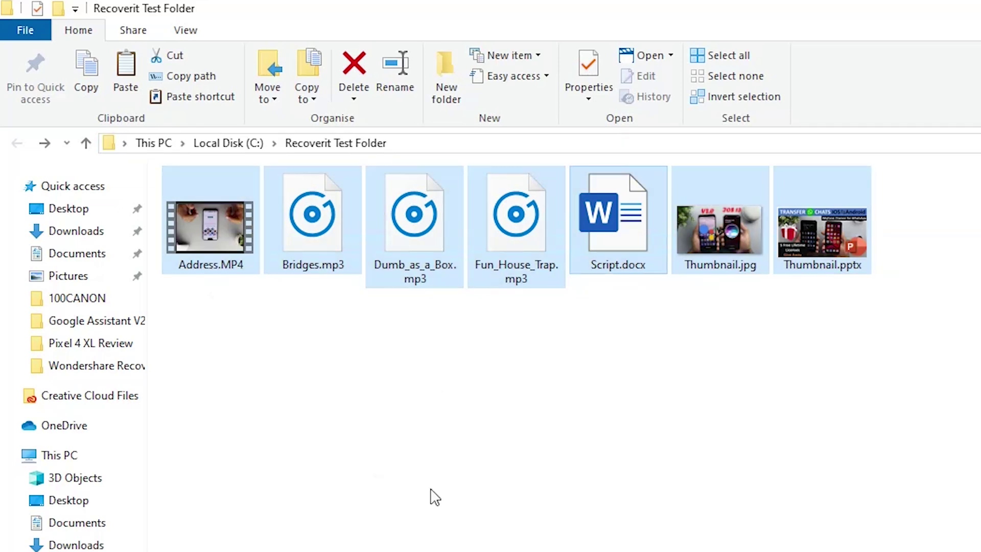
key(shift+Delete)
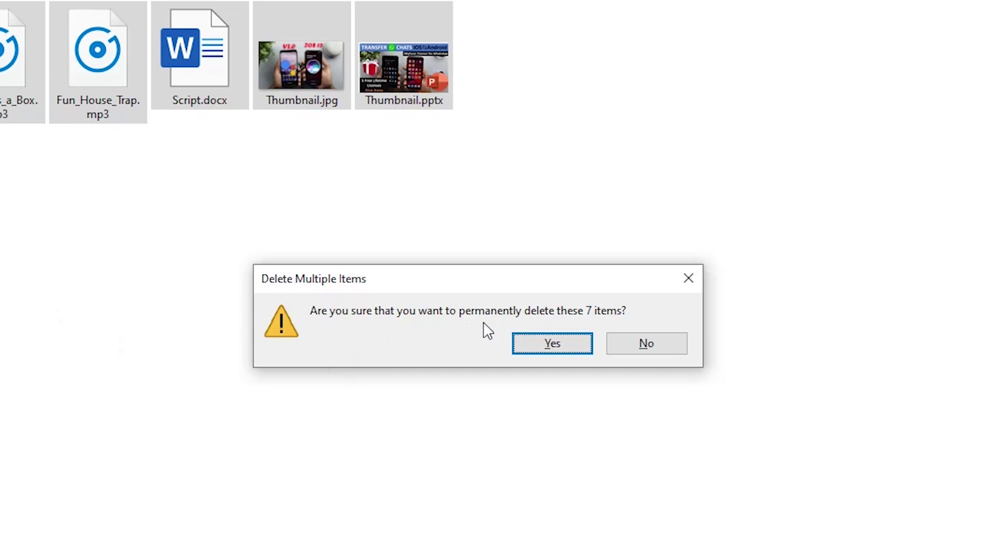
click(552, 344)
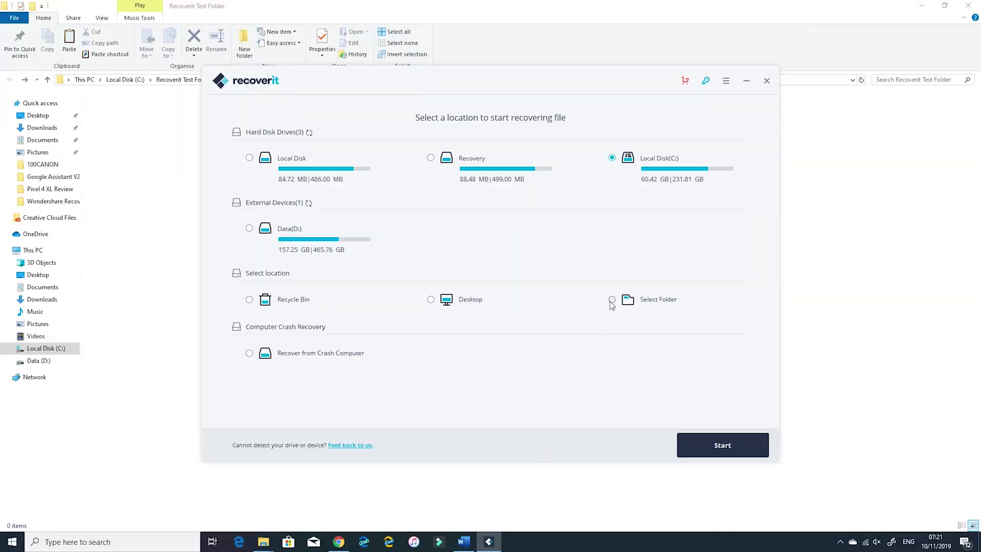
- Scan C:\Recoverit Test Folder as the selected folder for deleted files
click(612, 300)
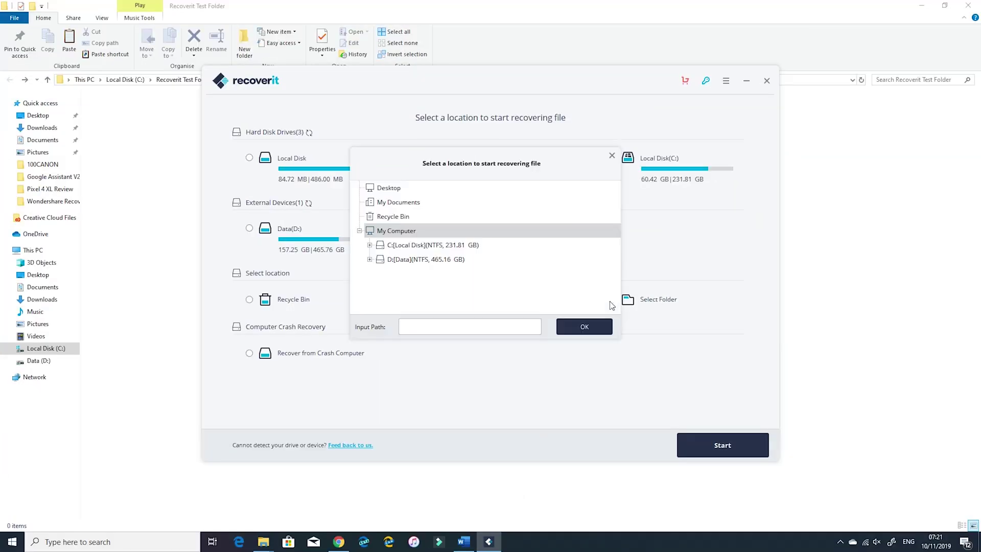
click(369, 246)
scroll(470, 262, down, 2)
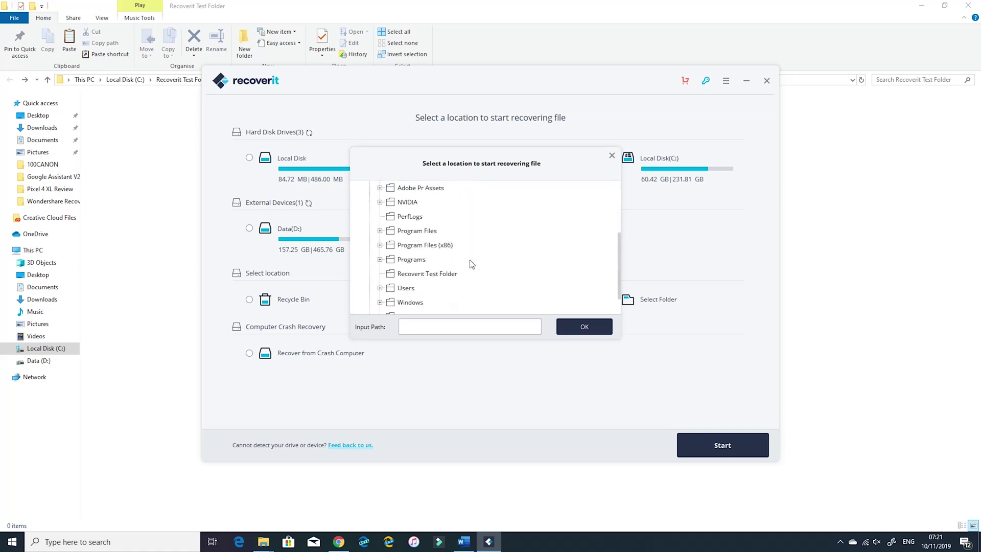
scroll(471, 264, down, 1)
click(390, 247)
click(573, 328)
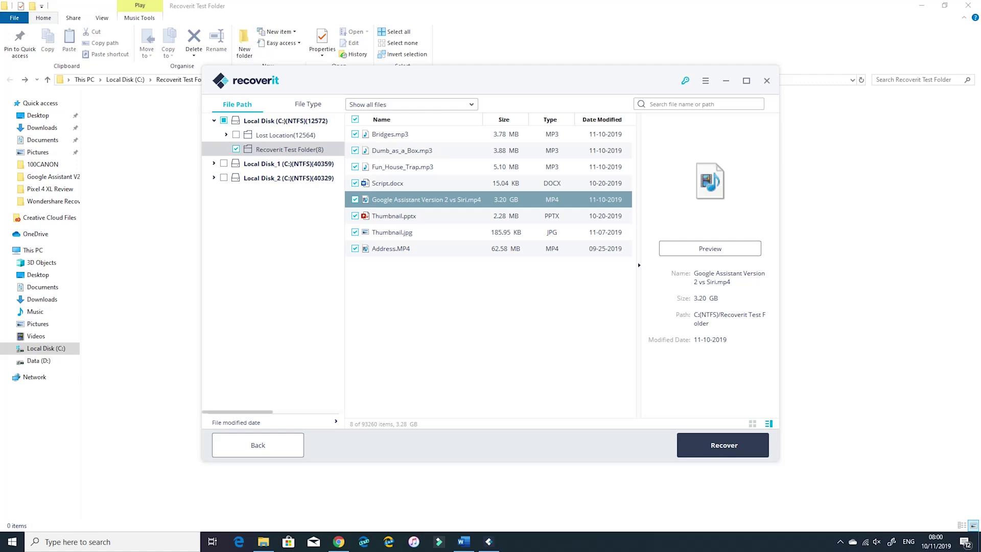
- Start recovery, try saving into Recoverit Test Folder on C:, then back out
click(723, 445)
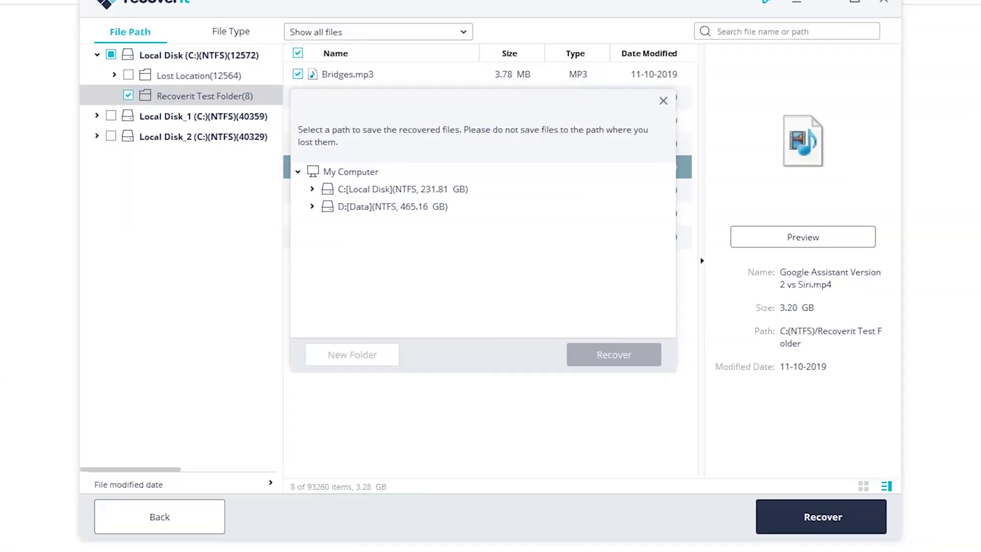
click(245, 157)
scroll(477, 240, down, 3)
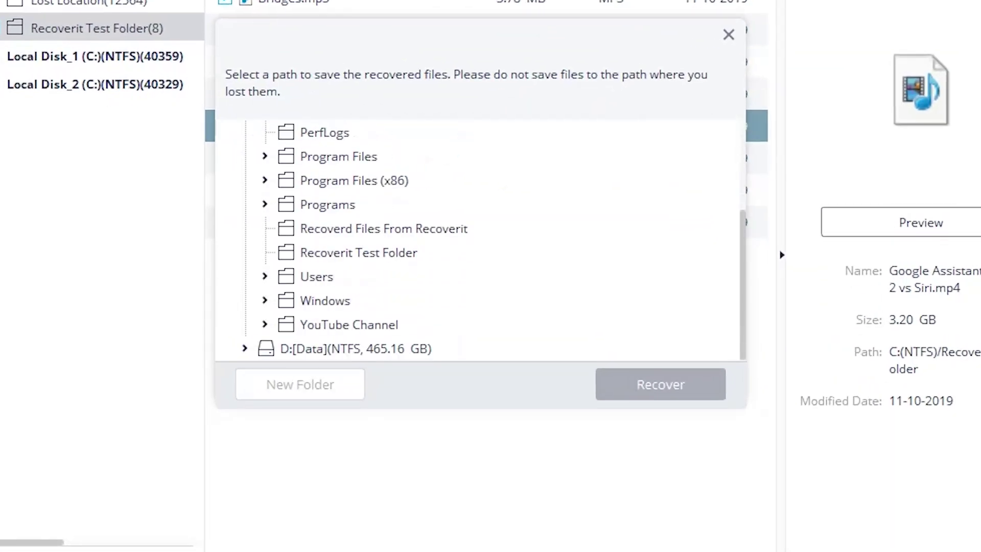
click(359, 252)
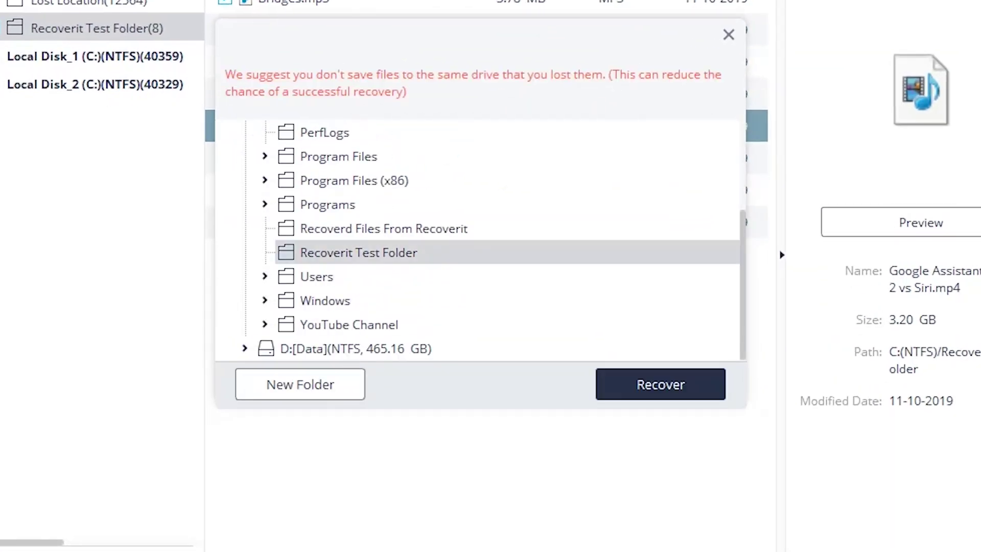
click(661, 384)
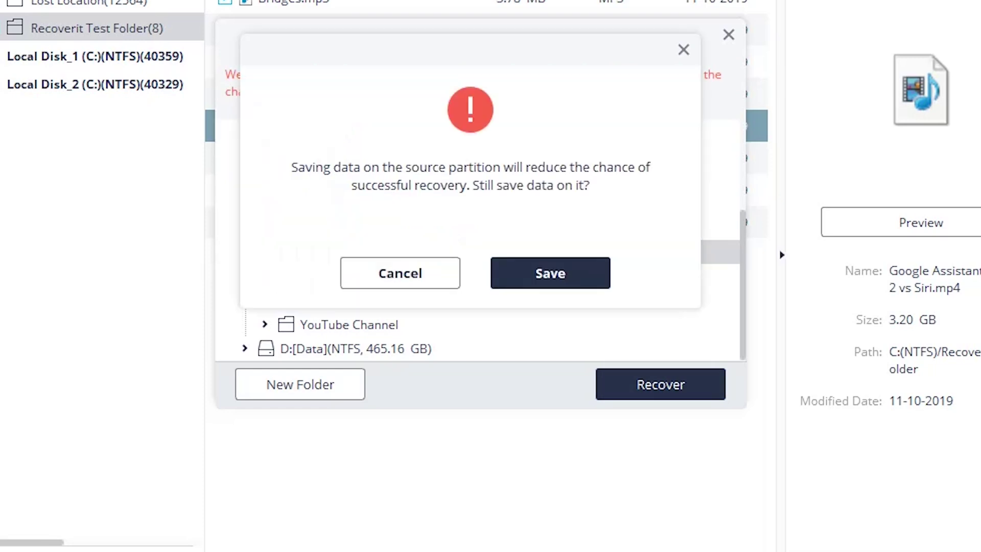
click(400, 273)
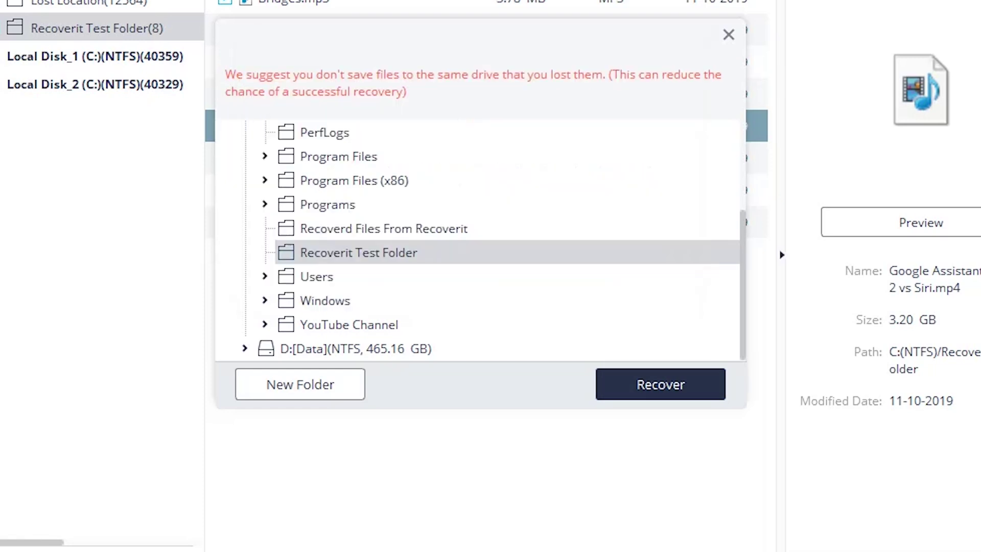
- Save the recovered files into Recovered Files From Recoverit on drive D:
click(245, 349)
scroll(245, 348, down, 10)
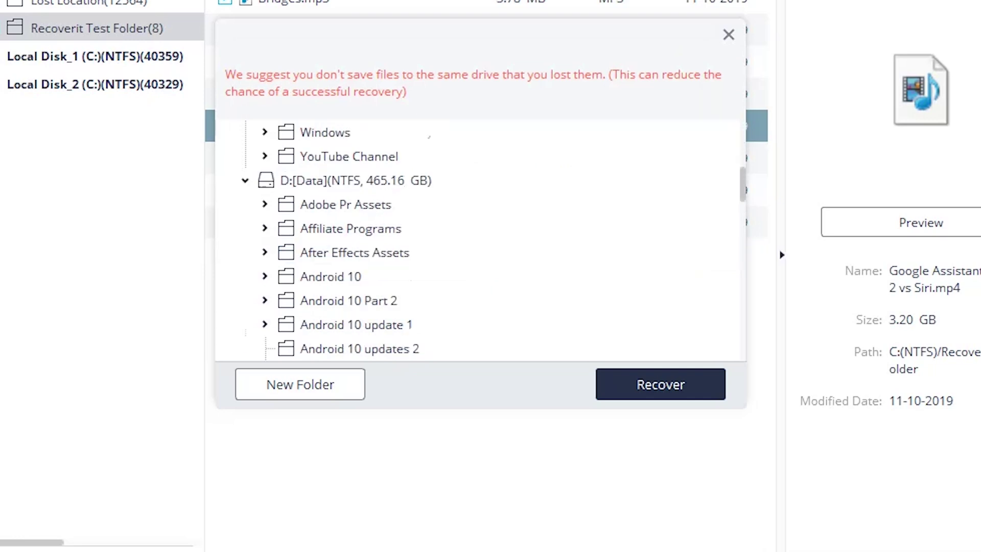
scroll(478, 240, down, 10)
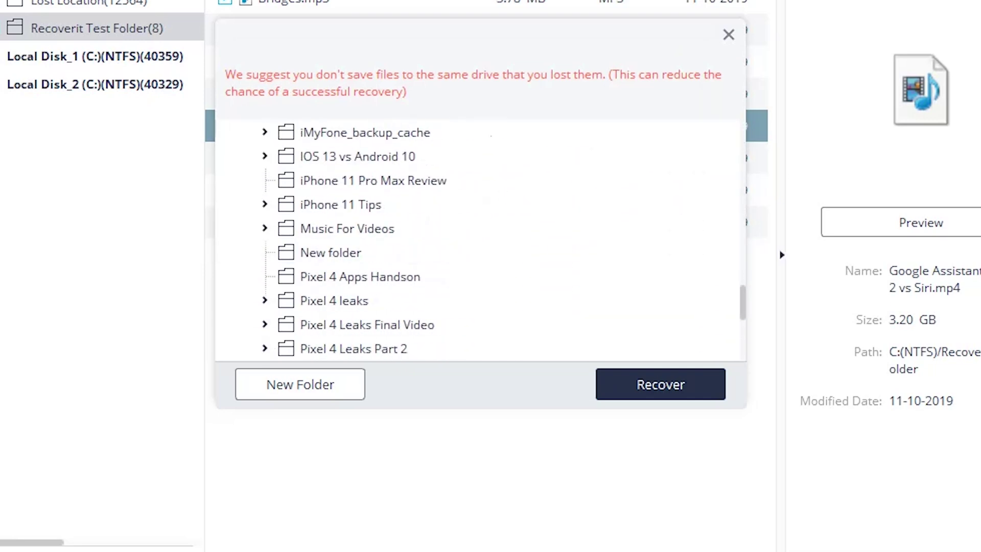
click(388, 180)
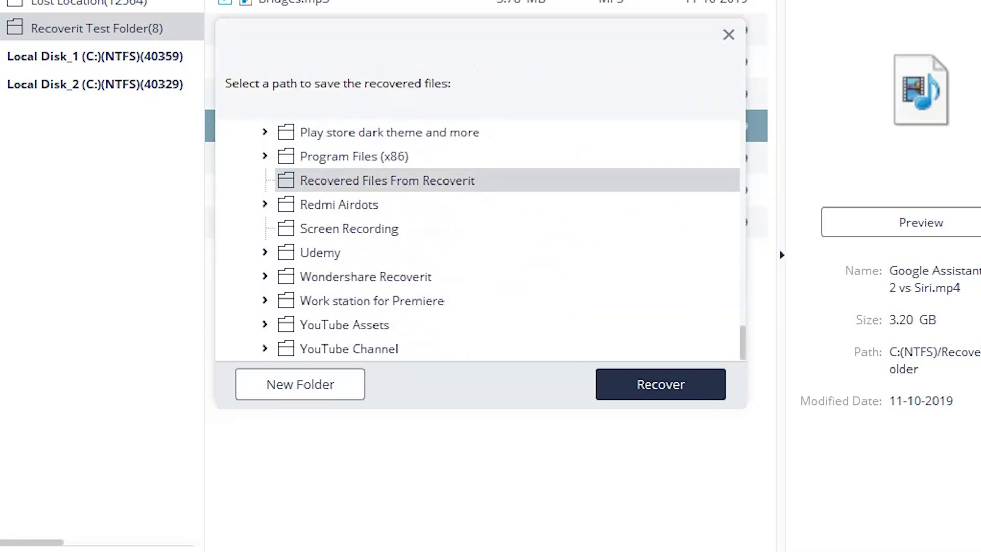
click(661, 385)
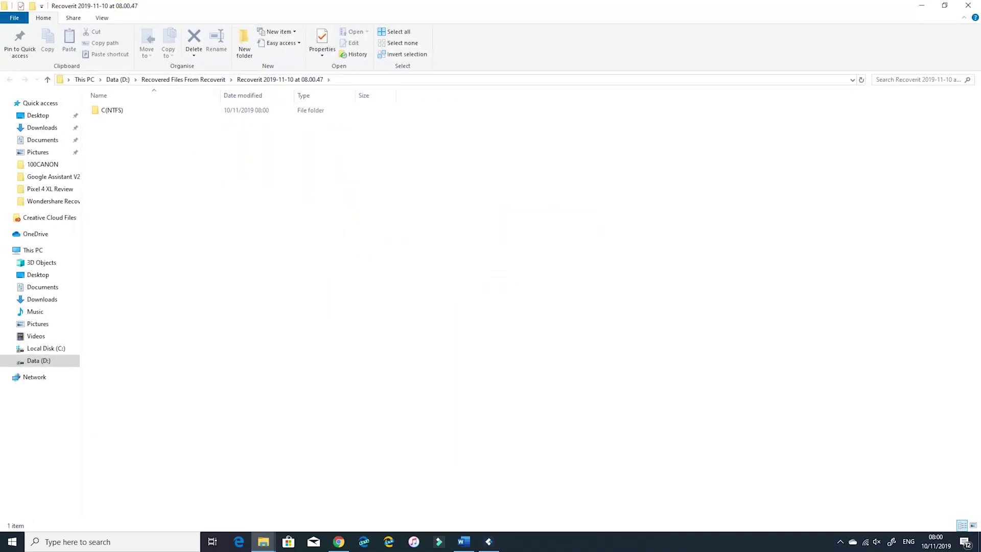
- Open C(NTFS) and then Recoverit Test Folder in the D: recovery folder
double_click(158, 113)
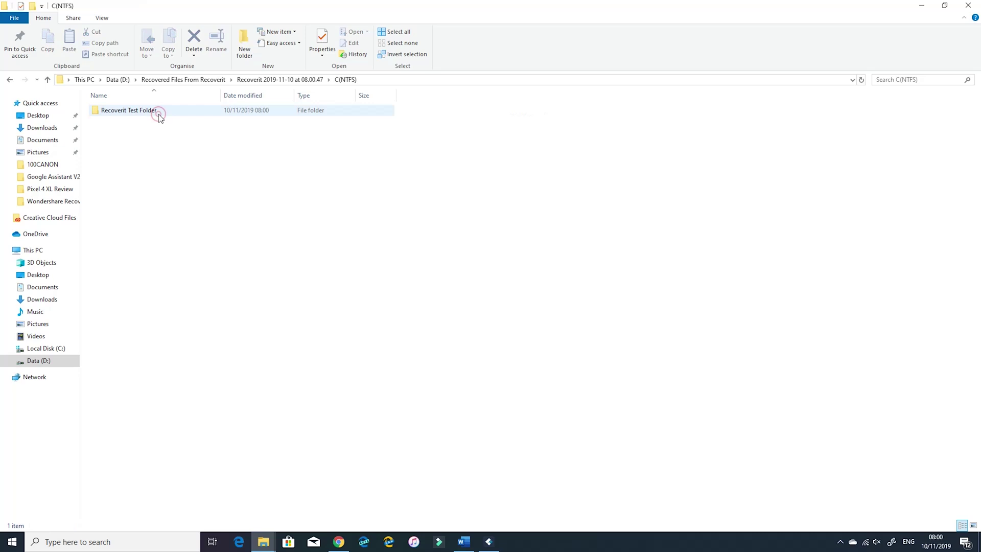
double_click(159, 114)
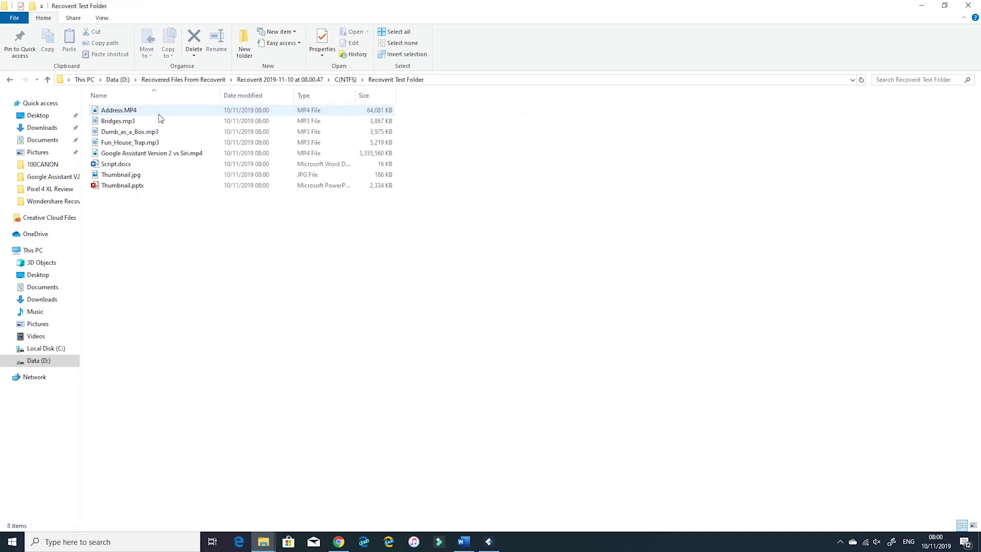